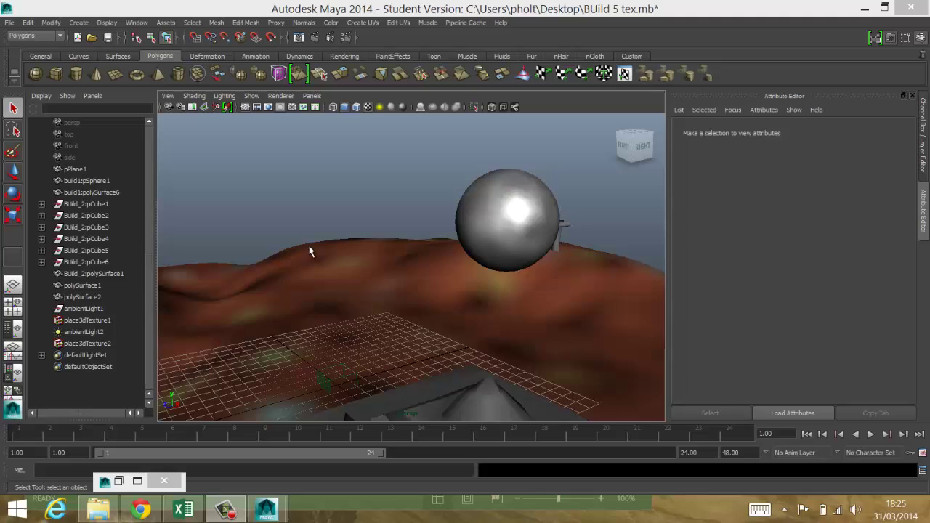
Step: Tumble and dolly the camera down to a low, close ground-level view of the stone arch and stepped pyramid
{"action": "mouse_move", "coordinate": [330, 278]}
{"action": "left_mouse_down", "text": "alt"}
{"action": "mouse_move", "coordinate": [314, 200]}
{"action": "mouse_move", "coordinate": [306, 216]}
{"action": "mouse_move", "coordinate": [330, 299]}
{"action": "mouse_move", "coordinate": [322, 283]}
{"action": "mouse_move", "coordinate": [332, 277]}
{"action": "left_mouse_up", "text": "alt"}
{"action": "right_click_drag", "start_coordinate": [332, 277], "coordinate": [313, 257], "text": "alt"}
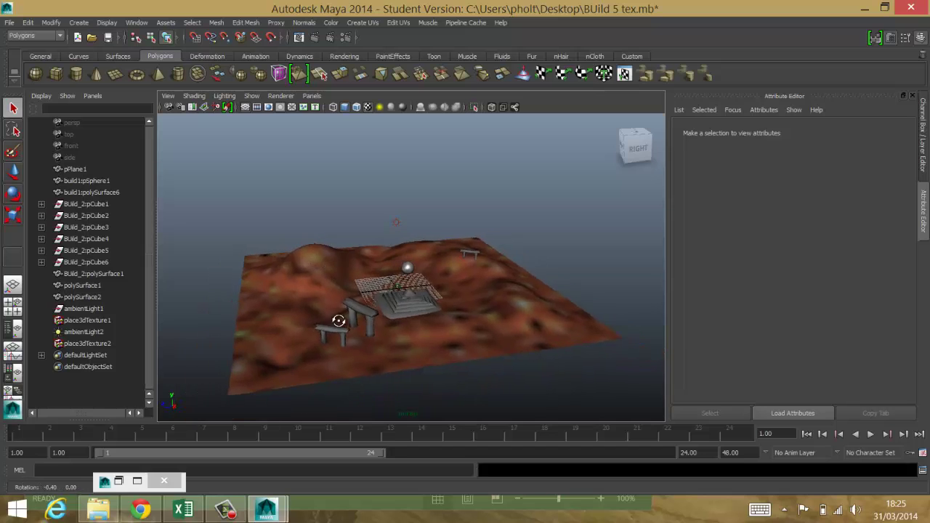
{"action": "mouse_move", "coordinate": [339, 320]}
{"action": "left_mouse_down", "text": "alt"}
{"action": "mouse_move", "coordinate": [348, 308]}
{"action": "mouse_move", "coordinate": [322, 322]}
{"action": "mouse_move", "coordinate": [345, 315]}
{"action": "mouse_move", "coordinate": [329, 314]}
{"action": "left_mouse_up", "text": "alt"}
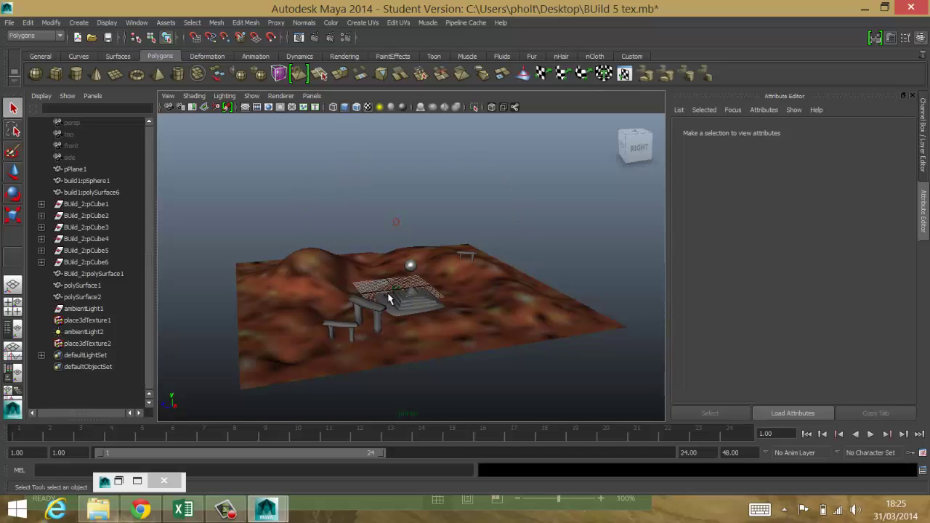
{"action": "right_click_drag", "start_coordinate": [389, 298], "coordinate": [375, 327], "text": "alt"}
{"action": "mouse_move", "coordinate": [375, 327]}
{"action": "left_mouse_down", "text": "alt"}
{"action": "mouse_move", "coordinate": [374, 337]}
{"action": "mouse_move", "coordinate": [376, 318]}
{"action": "mouse_move", "coordinate": [386, 327]}
{"action": "mouse_move", "coordinate": [374, 312]}
{"action": "mouse_move", "coordinate": [376, 331]}
{"action": "left_mouse_up", "text": "alt"}
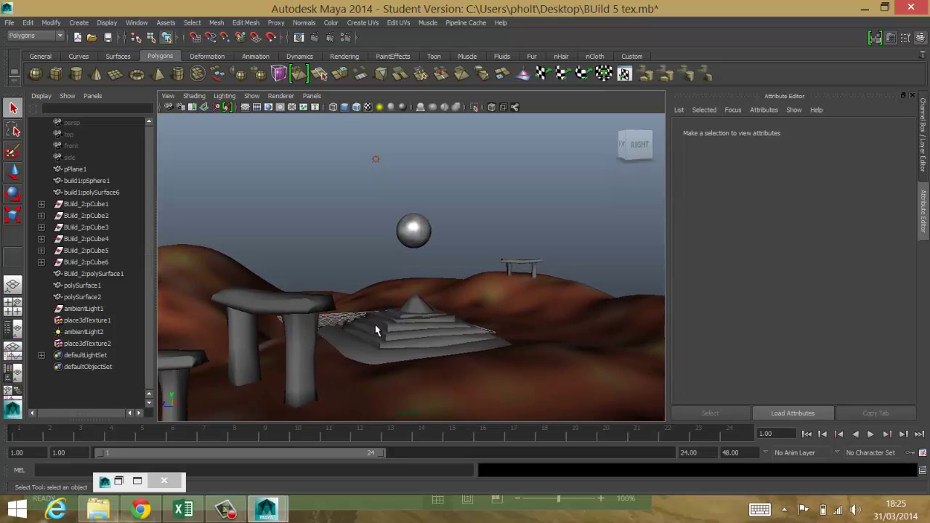
{"action": "right_click_drag", "start_coordinate": [375, 331], "coordinate": [376, 301], "text": "alt"}
{"action": "left_click_drag", "start_coordinate": [376, 301], "coordinate": [376, 314], "text": "alt"}
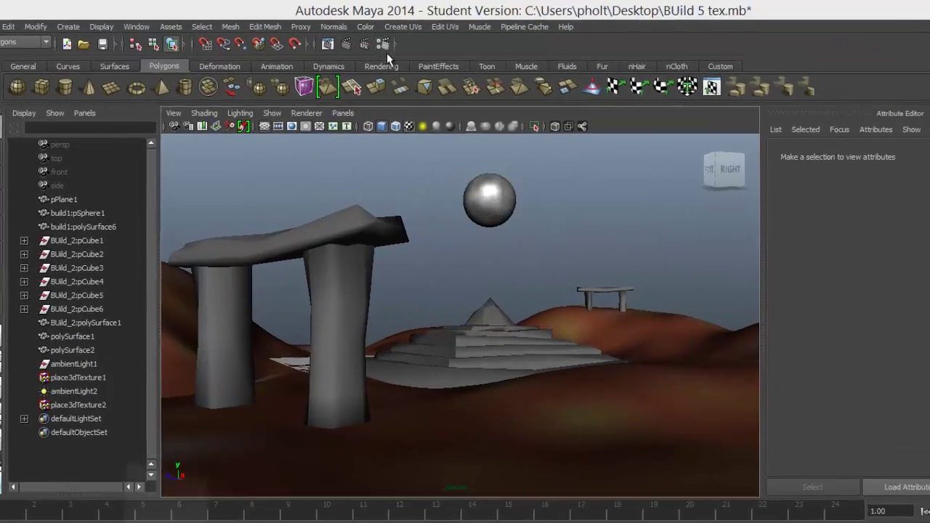
Step: Open Render Settings, check that the renderer is still Maya Software, and go to Window > Settings/Preferences
{"action": "left_click", "coordinate": [345, 37]}
{"action": "left_click", "coordinate": [511, 229]}
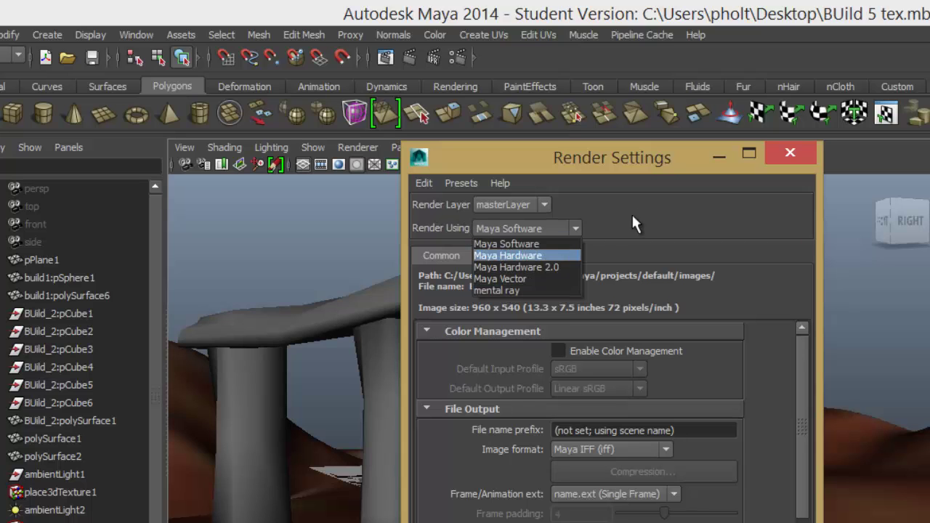
{"action": "left_click", "coordinate": [483, 203]}
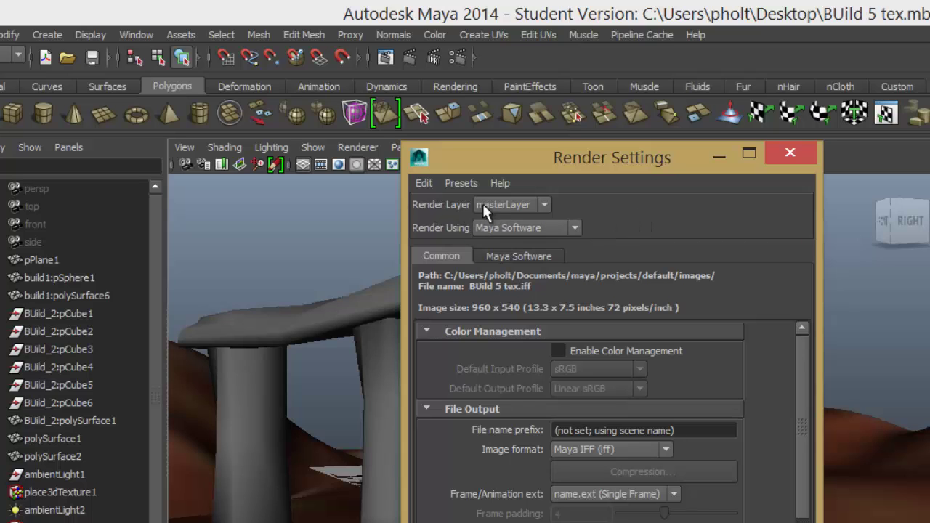
{"action": "left_click", "coordinate": [143, 35]}
{"action": "mouse_move", "coordinate": [174, 132]}
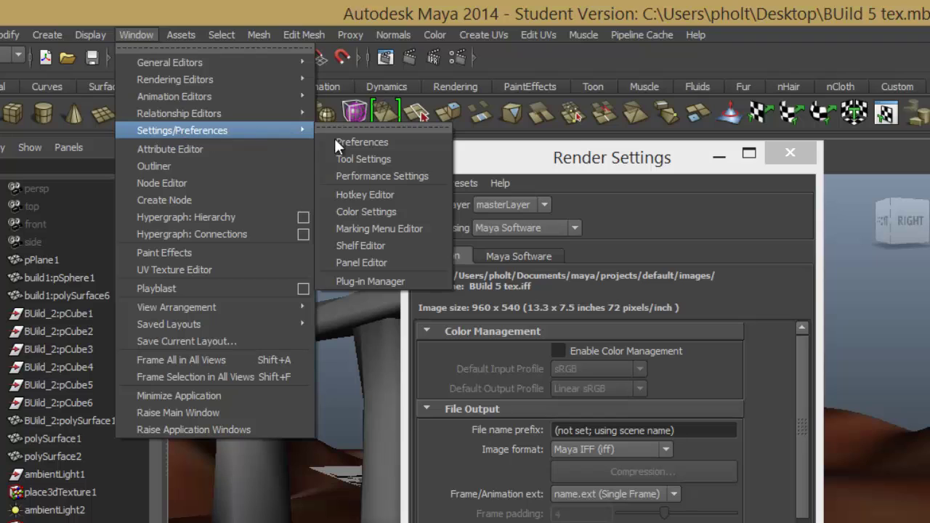
Step: Open the Plug-in Manager and confirm Mayatomr.mll is Loaded with Auto load ticked
{"action": "left_click", "coordinate": [388, 283]}
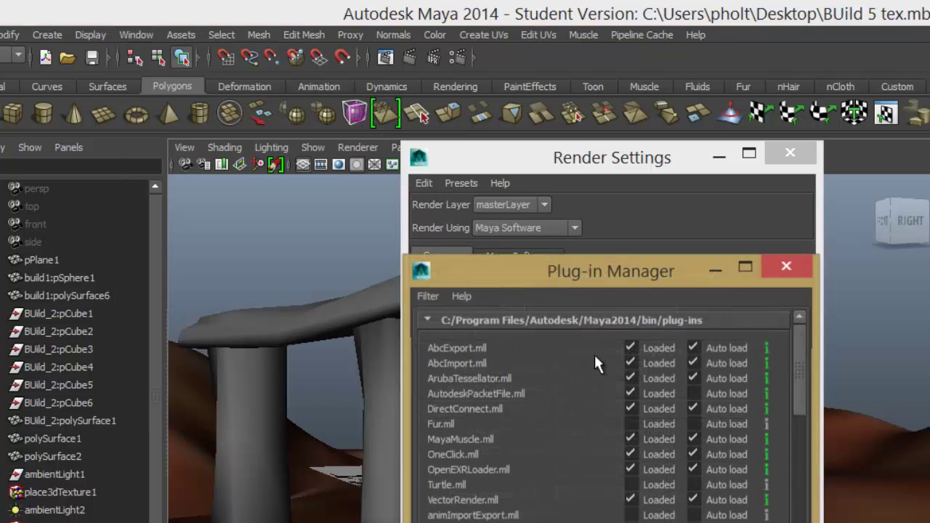
{"action": "left_click_drag", "start_coordinate": [800, 356], "coordinate": [775, 522]}
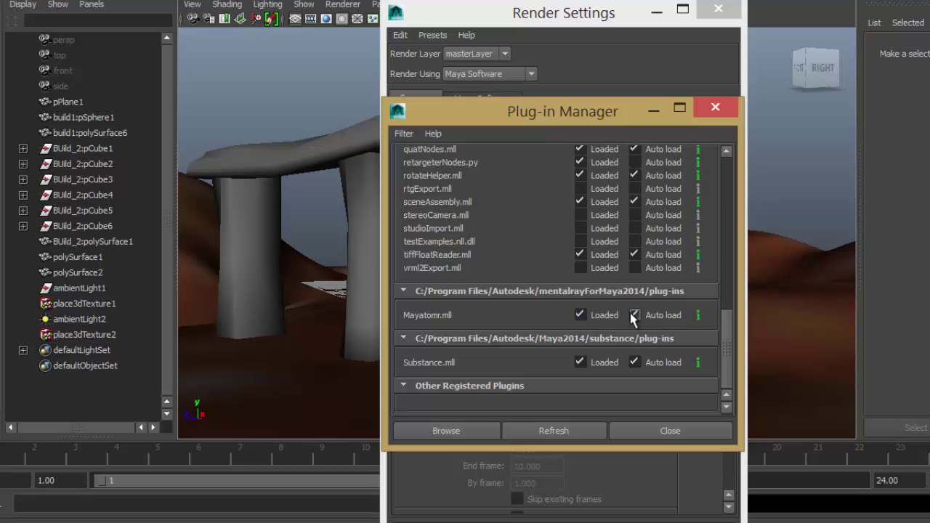
Step: Switch Render Using to mental ray and view its Features tab with raytracing and shadows on
{"action": "left_click", "coordinate": [669, 432]}
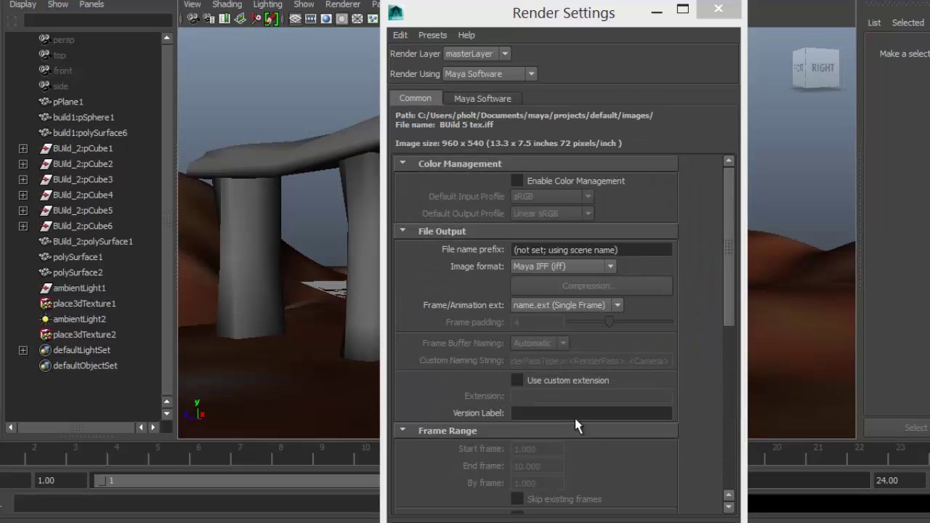
{"action": "left_click", "coordinate": [532, 74]}
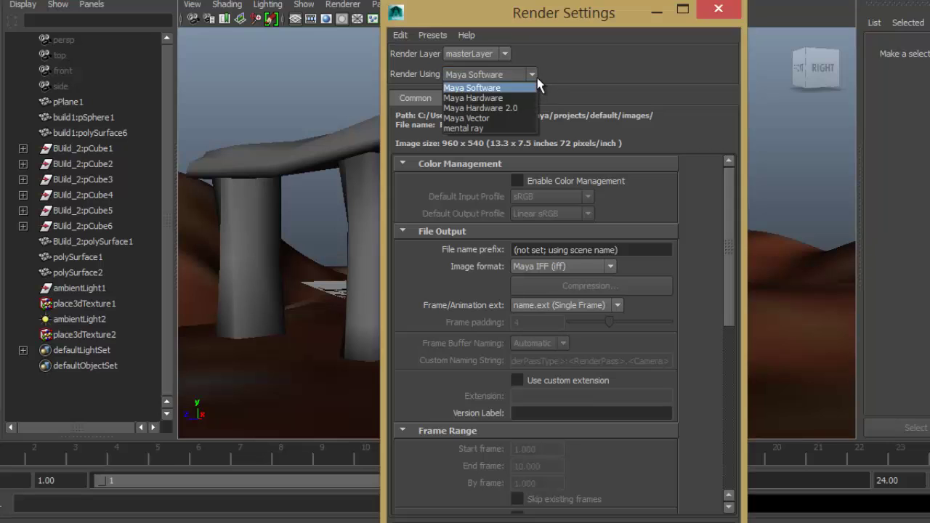
{"action": "left_click", "coordinate": [479, 128]}
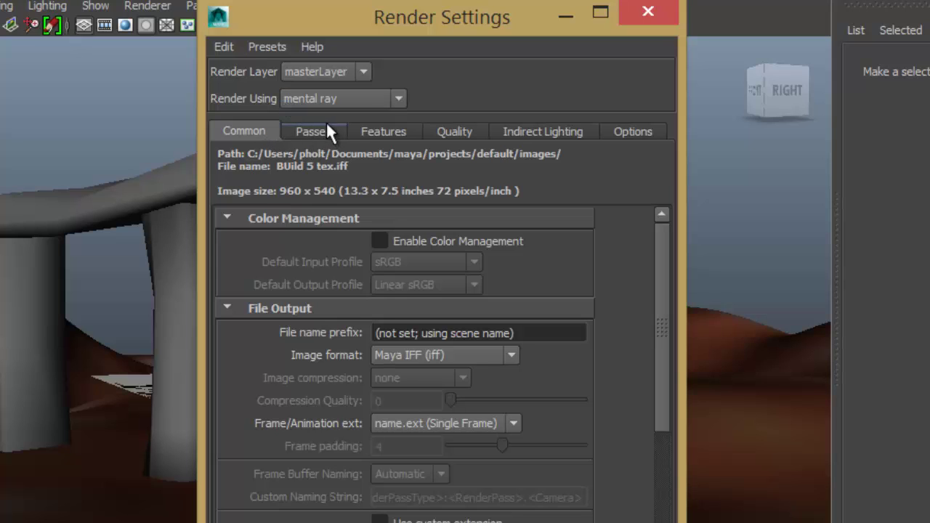
{"action": "left_click", "coordinate": [397, 130]}
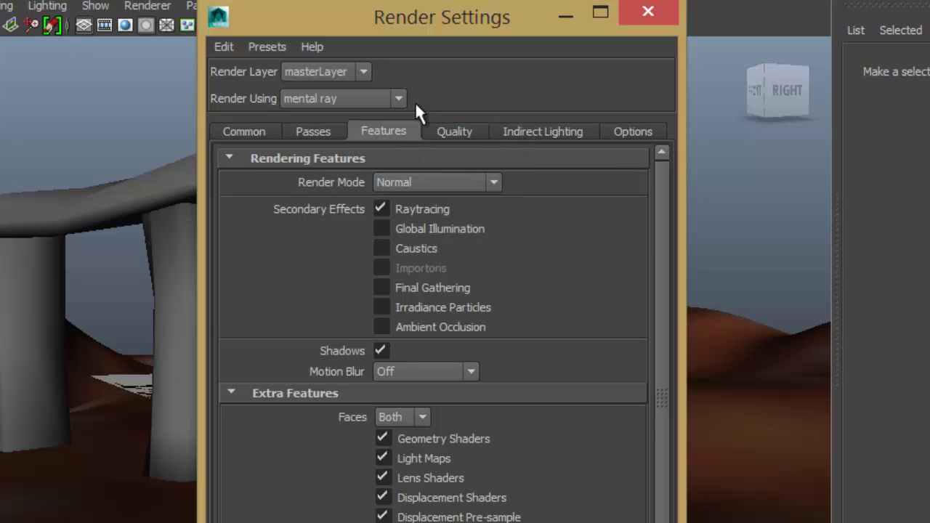
Step: Create a Physical Sun and Sky from the Indirect Lighting tab, adding mia_physicalsky1 and sunDirection
{"action": "left_click", "coordinate": [537, 133]}
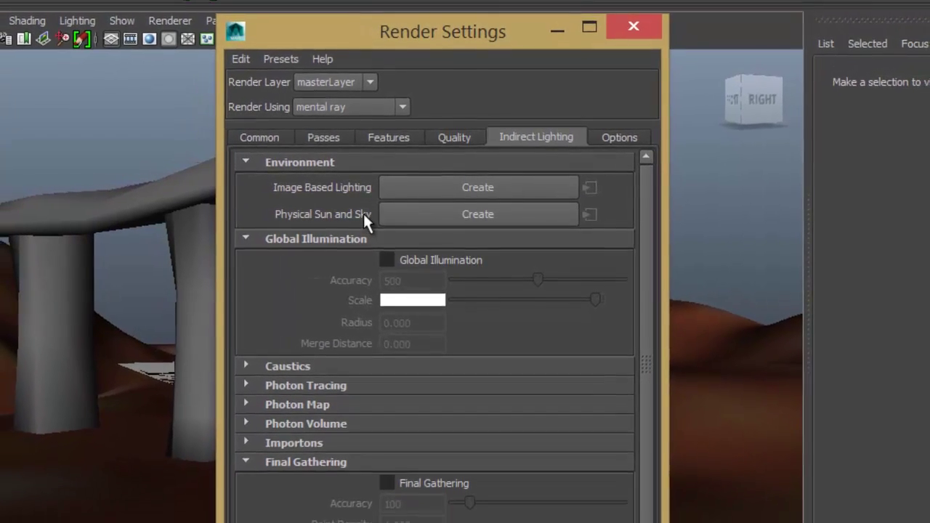
{"action": "left_click", "coordinate": [509, 212]}
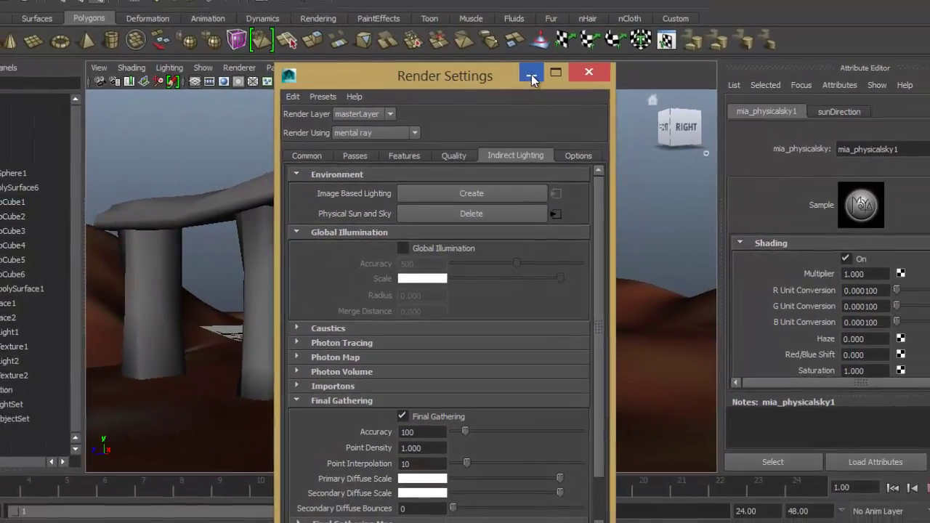
{"action": "left_click", "coordinate": [531, 74]}
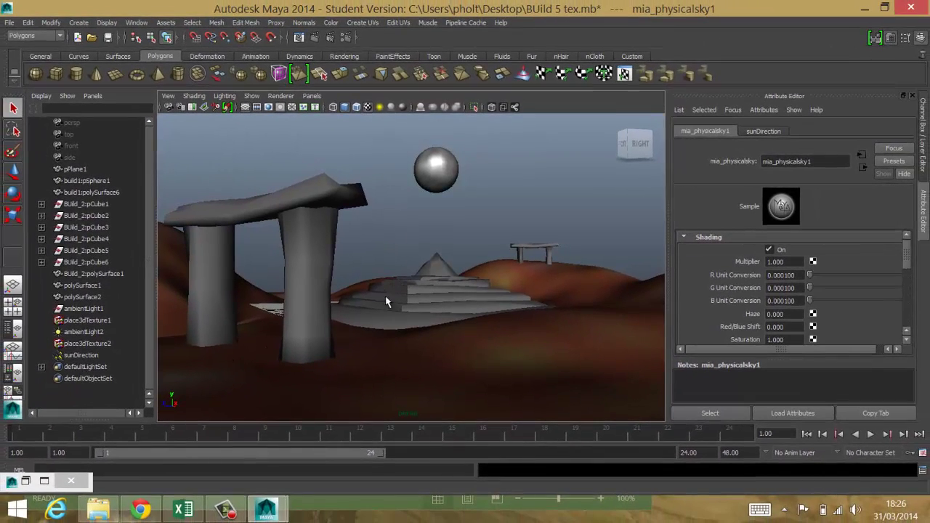
Step: Select sunDirection and rotate it down to a low evening angle over the pyramid
{"action": "left_click", "coordinate": [86, 355]}
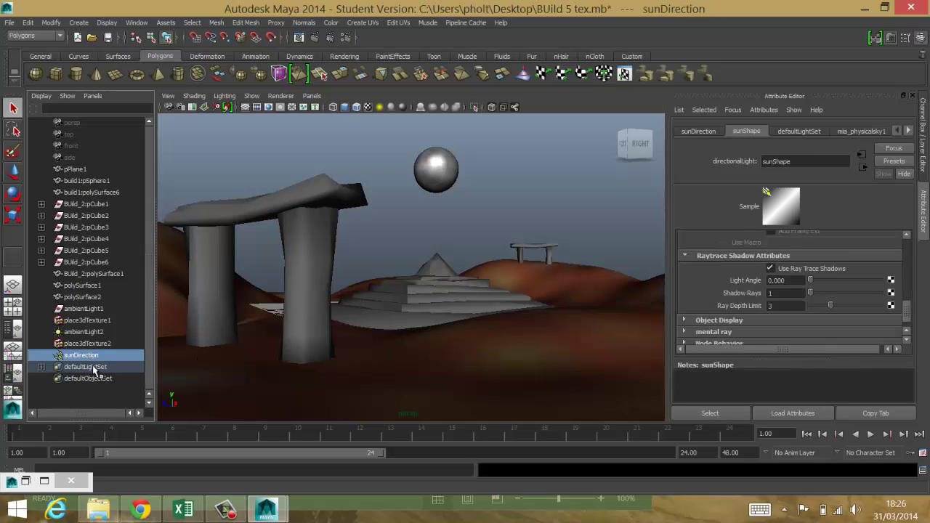
{"action": "left_click", "coordinate": [13, 194]}
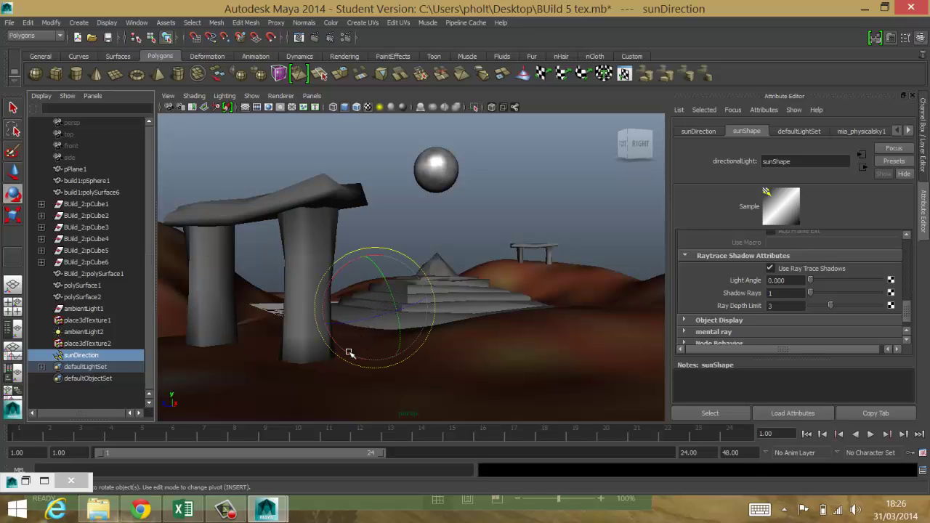
{"action": "mouse_move", "coordinate": [369, 319]}
{"action": "left_mouse_down", "text": "alt"}
{"action": "mouse_move", "coordinate": [370, 345]}
{"action": "mouse_move", "coordinate": [376, 330]}
{"action": "left_mouse_up", "text": "alt"}
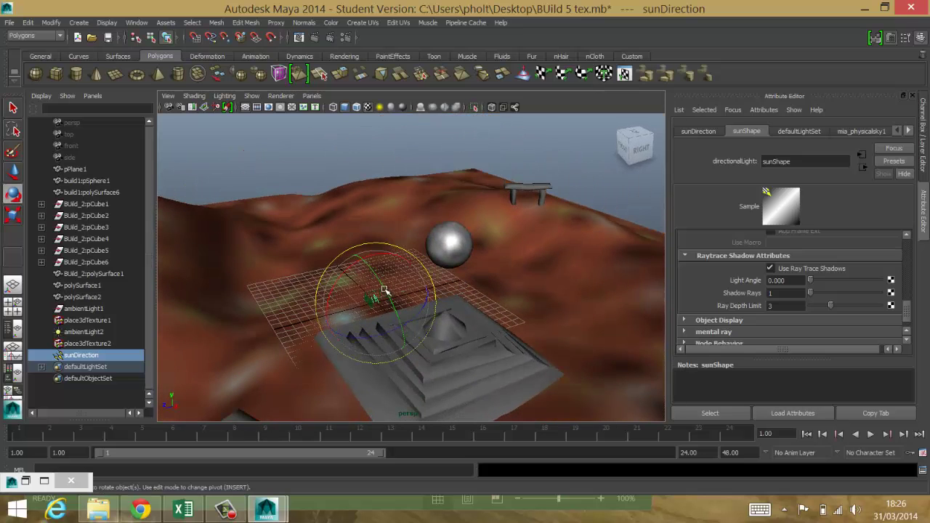
{"action": "left_click_drag", "start_coordinate": [386, 291], "coordinate": [369, 328]}
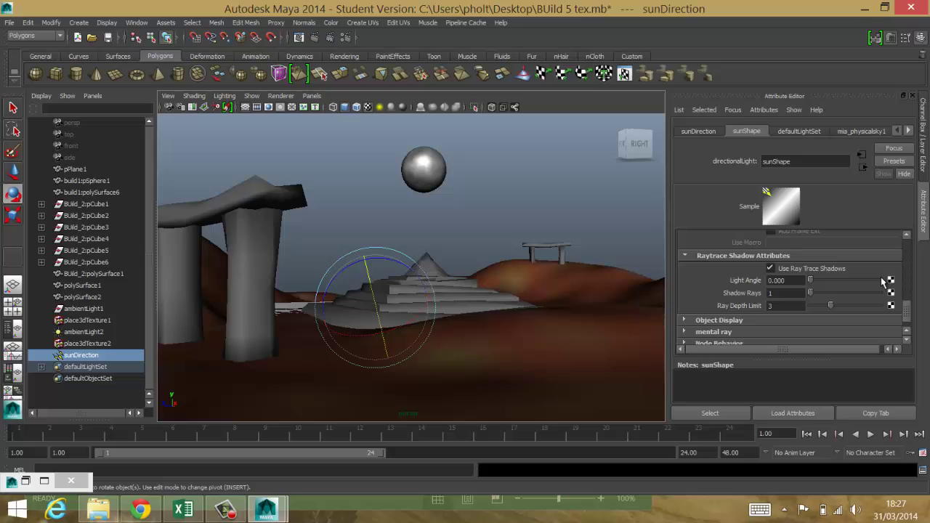
{"action": "left_click_drag", "start_coordinate": [907, 309], "coordinate": [907, 248]}
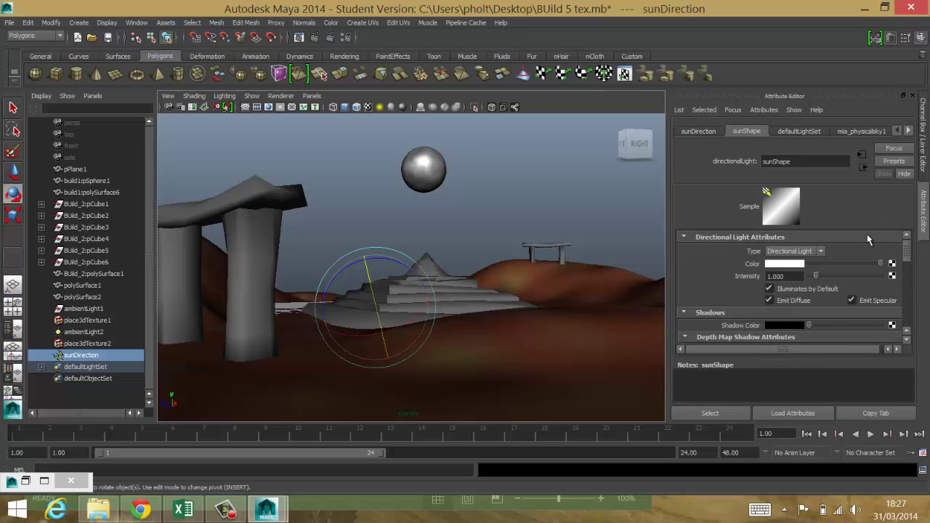
Step: Set the sun colour to hue 52.584 and saturation 0.140 for a pale warm yellow
{"action": "left_click", "coordinate": [785, 264]}
{"action": "left_click", "coordinate": [725, 279]}
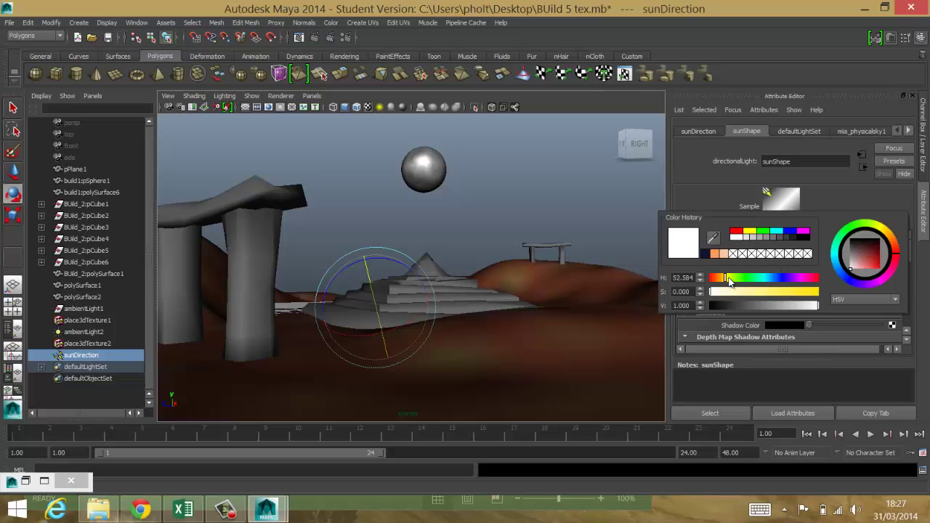
{"action": "left_click", "coordinate": [726, 291]}
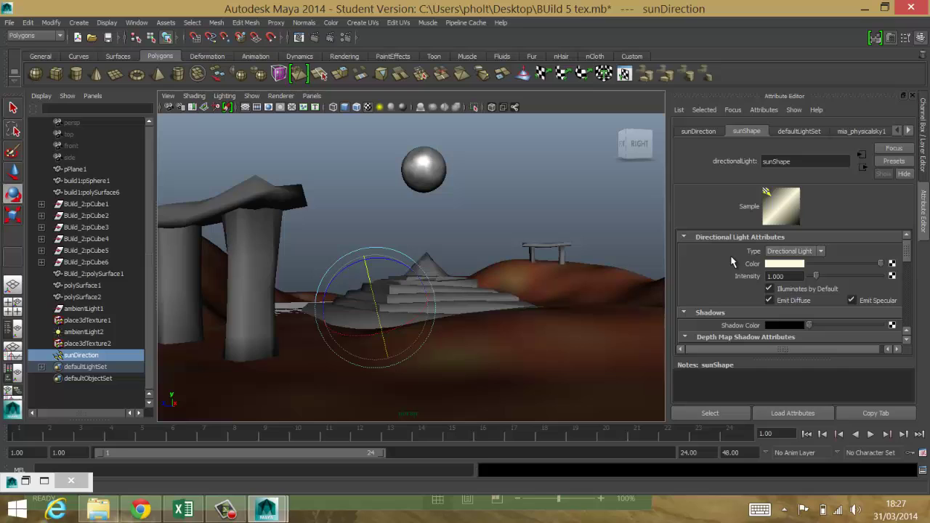
{"action": "mouse_move", "coordinate": [908, 250]}
{"action": "left_mouse_down"}
{"action": "mouse_move", "coordinate": [906, 269]}
{"action": "mouse_move", "coordinate": [906, 251]}
{"action": "left_mouse_up"}
Step: Render the current frame with mental ray at 960 x 540 in the Render View
{"action": "left_click", "coordinate": [332, 108]}
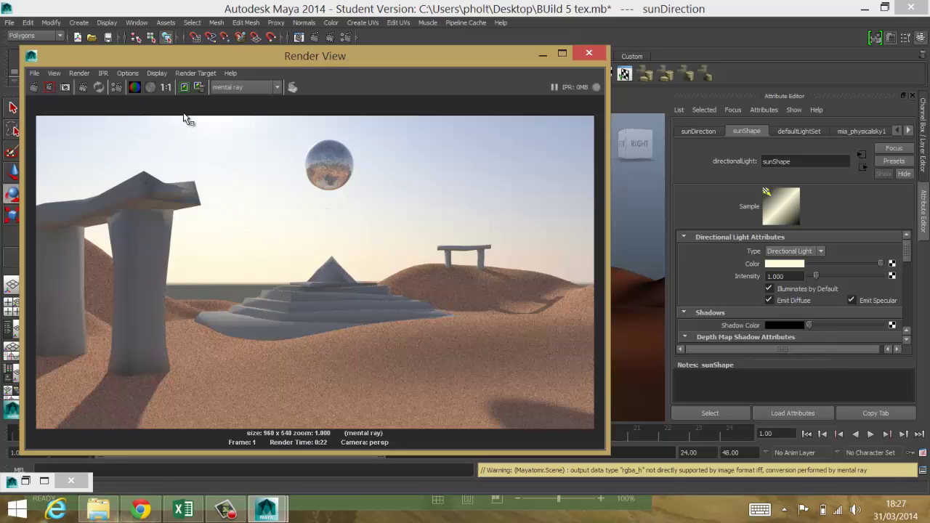
Step: Mark a render region around the pyramid and sphere, tilt the sun, and render that region
{"action": "left_click_drag", "start_coordinate": [187, 117], "coordinate": [327, 335]}
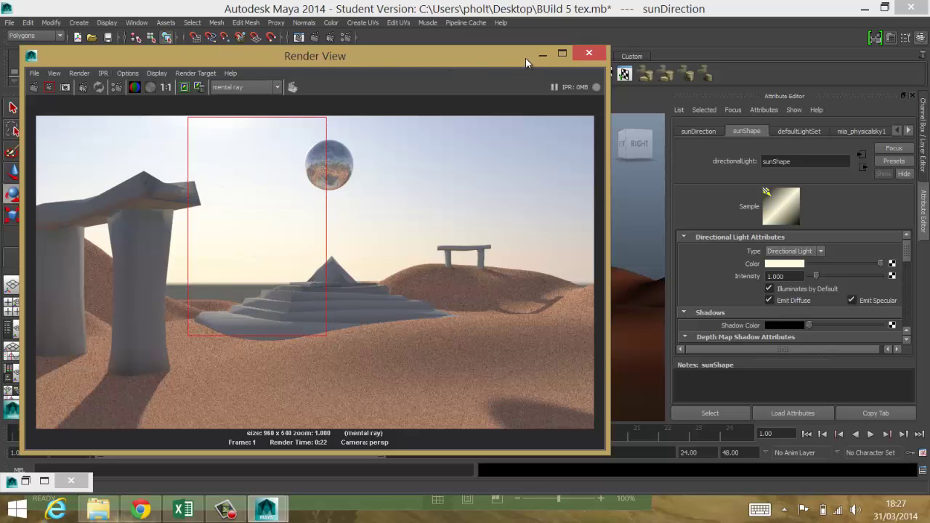
{"action": "left_click_drag", "start_coordinate": [526, 59], "coordinate": [196, 67]}
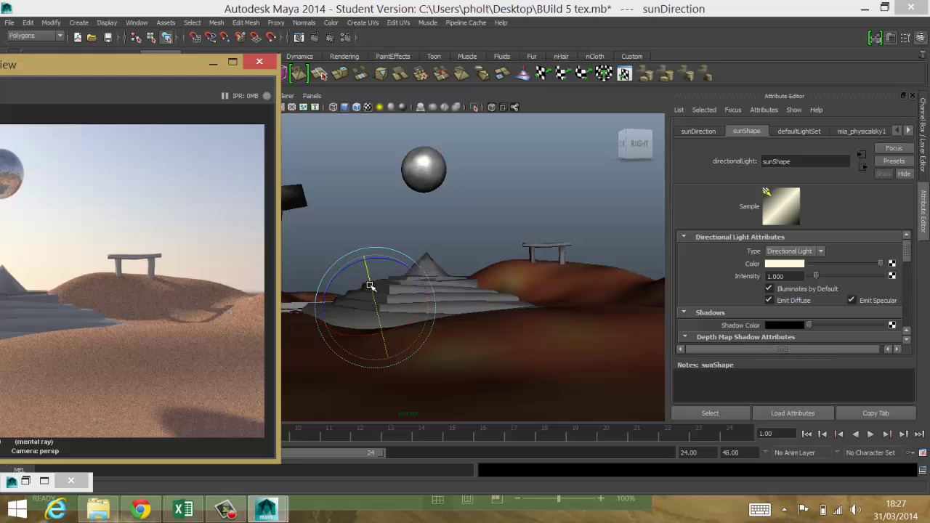
{"action": "left_click_drag", "start_coordinate": [371, 285], "coordinate": [364, 260]}
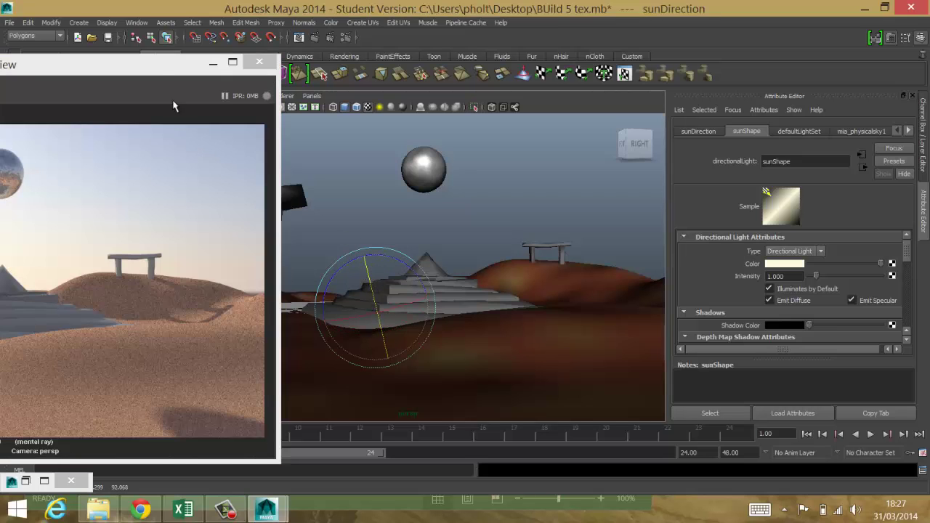
{"action": "left_click_drag", "start_coordinate": [166, 67], "coordinate": [498, 82]}
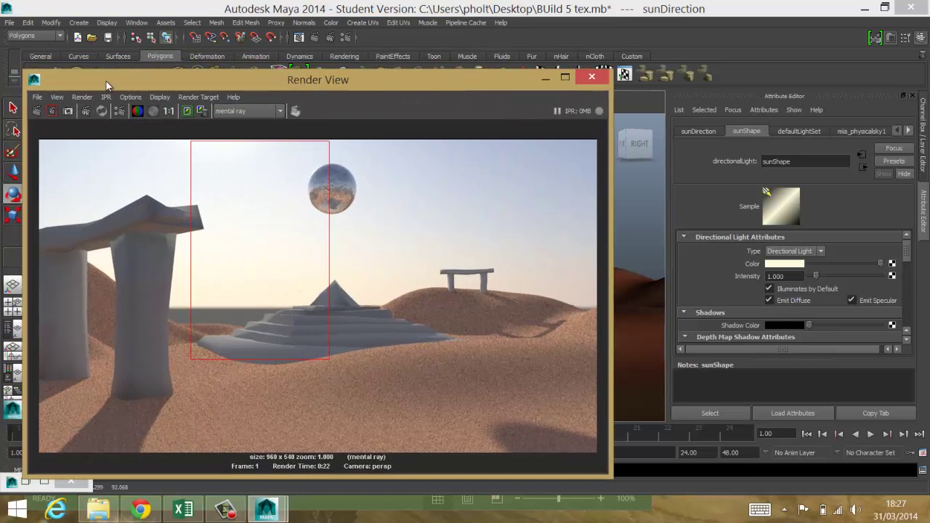
{"action": "left_click", "coordinate": [52, 111]}
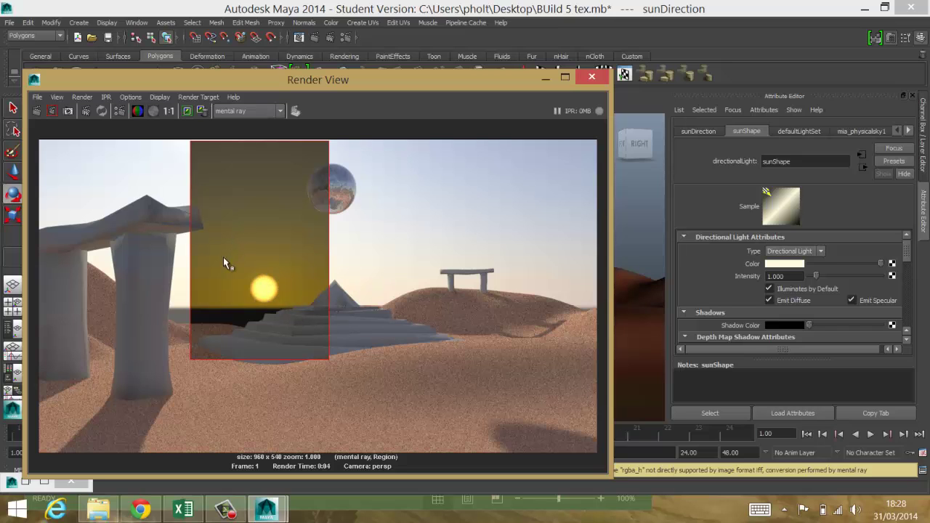
Step: Tilt the sun to another angle and re-render the marked test region
{"action": "left_click_drag", "start_coordinate": [514, 85], "coordinate": [205, 87]}
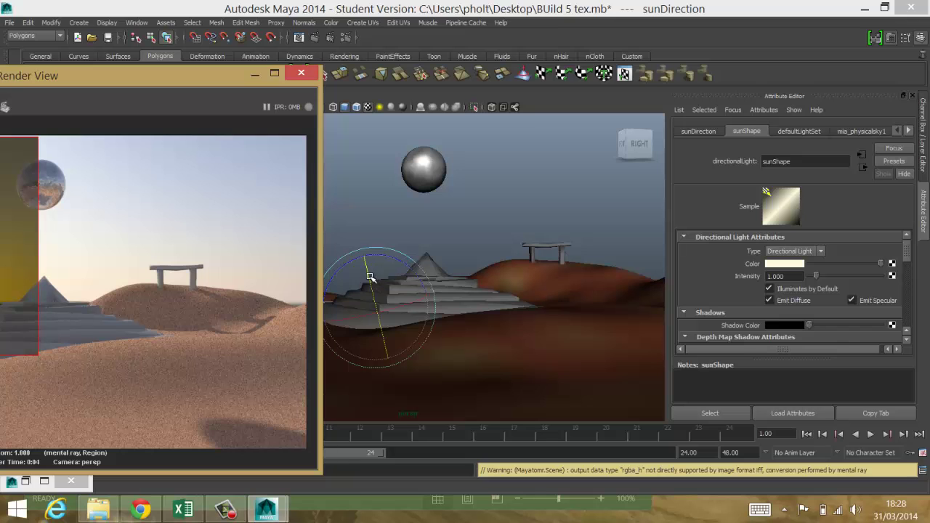
{"action": "left_click_drag", "start_coordinate": [371, 277], "coordinate": [375, 298]}
{"action": "left_click_drag", "start_coordinate": [166, 88], "coordinate": [445, 69]}
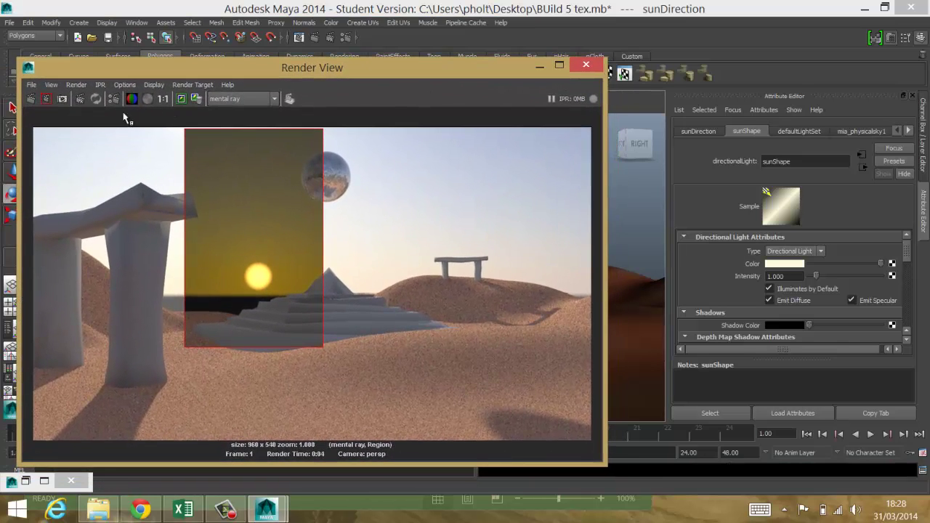
{"action": "left_click", "coordinate": [46, 100]}
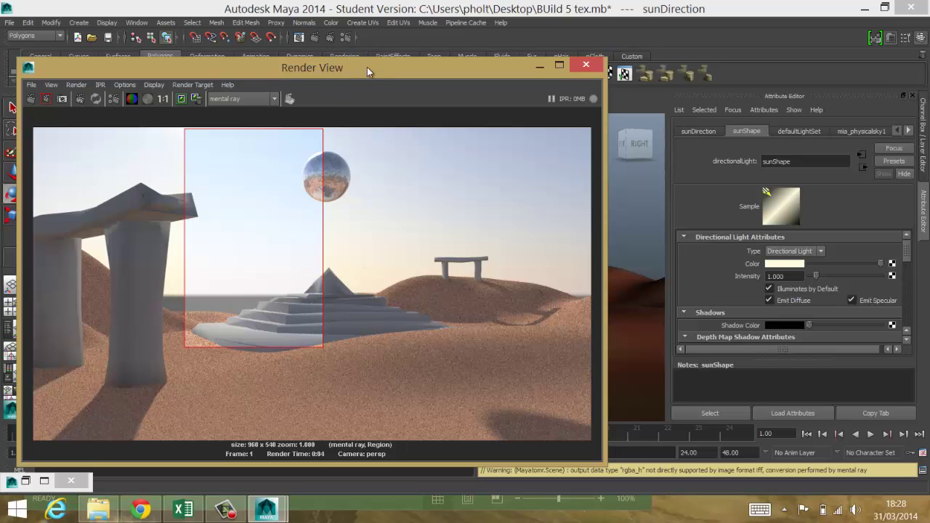
Step: Rotate the sun light once more, then move the Render View back over the scene
{"action": "left_click_drag", "start_coordinate": [367, 67], "coordinate": [58, 75]}
{"action": "left_click", "coordinate": [372, 290]}
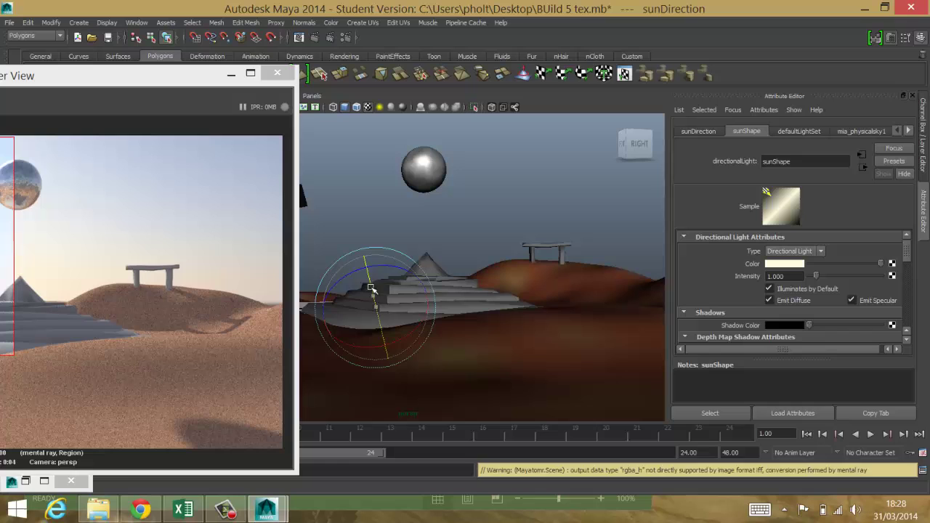
{"action": "left_click_drag", "start_coordinate": [371, 289], "coordinate": [361, 269]}
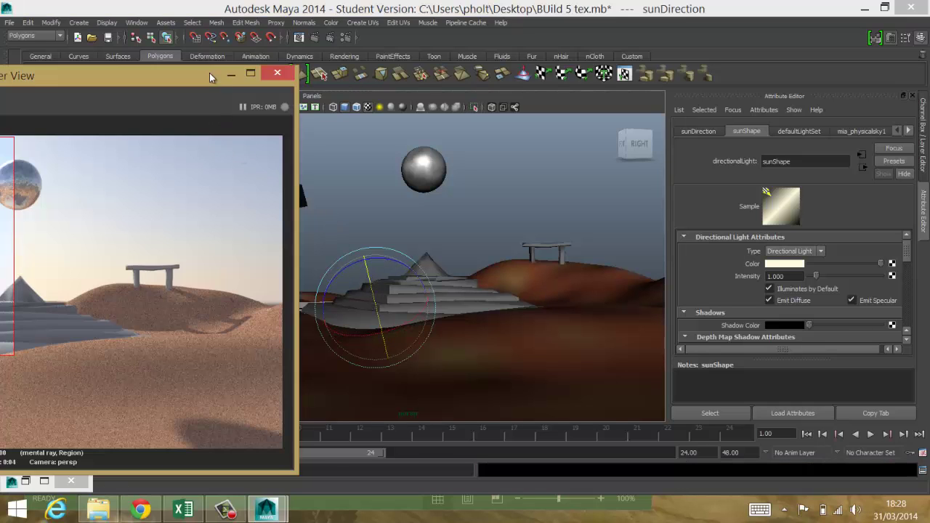
{"action": "left_click_drag", "start_coordinate": [209, 73], "coordinate": [415, 82]}
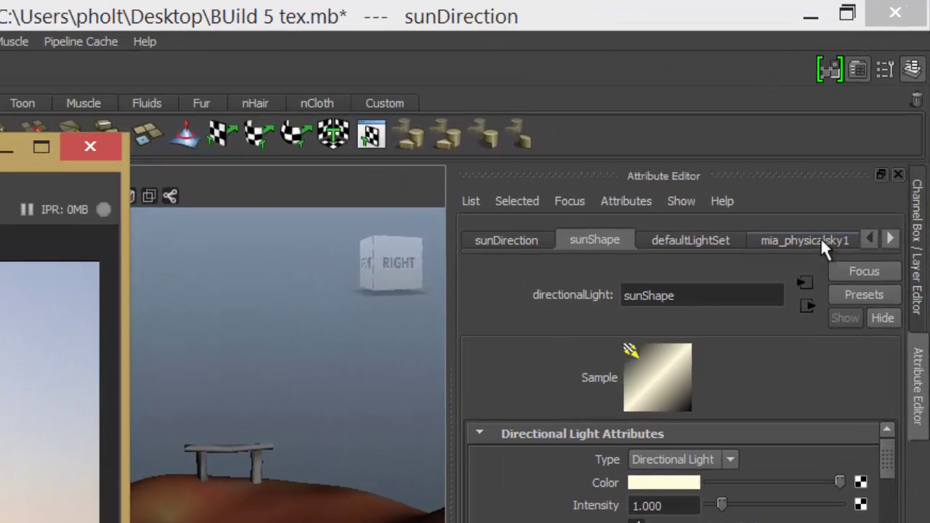
Step: In mia_physicalsky1, set Horizon Height -0.500 and Horizon Blur 0.100, re-rendering the test region after each change
{"action": "left_click", "coordinate": [824, 244]}
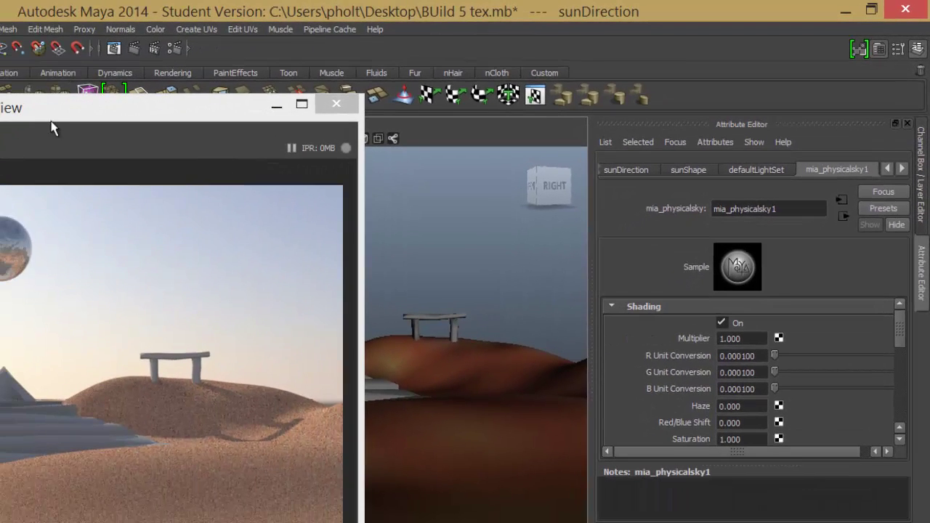
{"action": "left_click_drag", "start_coordinate": [80, 111], "coordinate": [226, 44]}
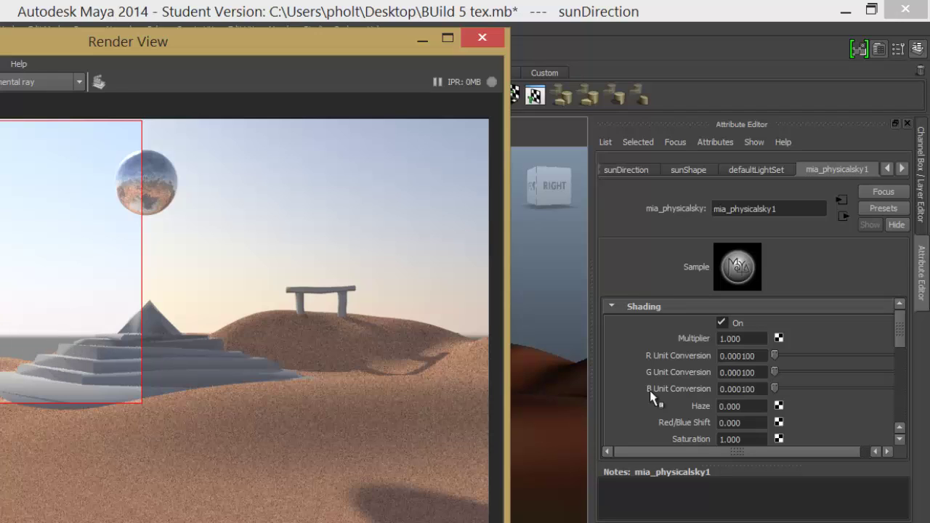
{"action": "mouse_move", "coordinate": [901, 327]}
{"action": "left_mouse_down"}
{"action": "mouse_move", "coordinate": [900, 339]}
{"action": "mouse_move", "coordinate": [873, 352]}
{"action": "mouse_move", "coordinate": [826, 362]}
{"action": "left_mouse_up"}
{"action": "left_click", "coordinate": [721, 361]}
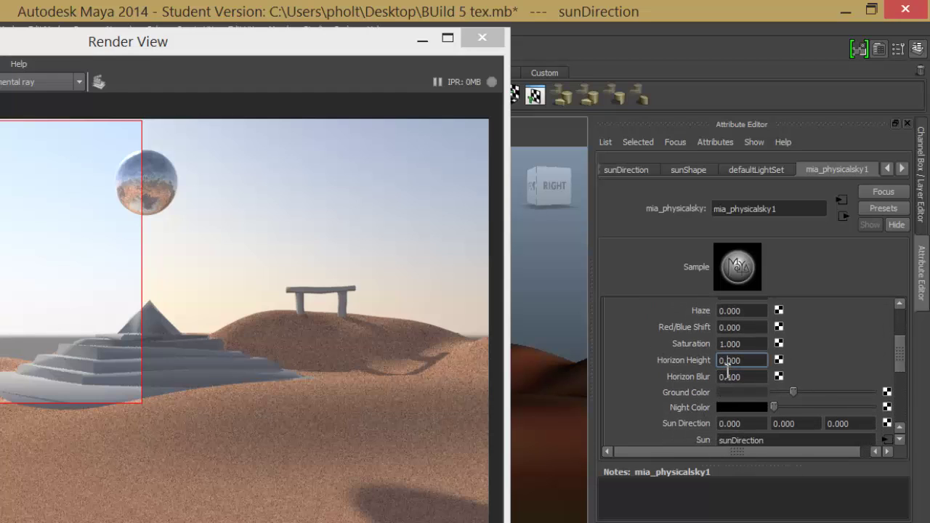
{"action": "type", "text": "5"}
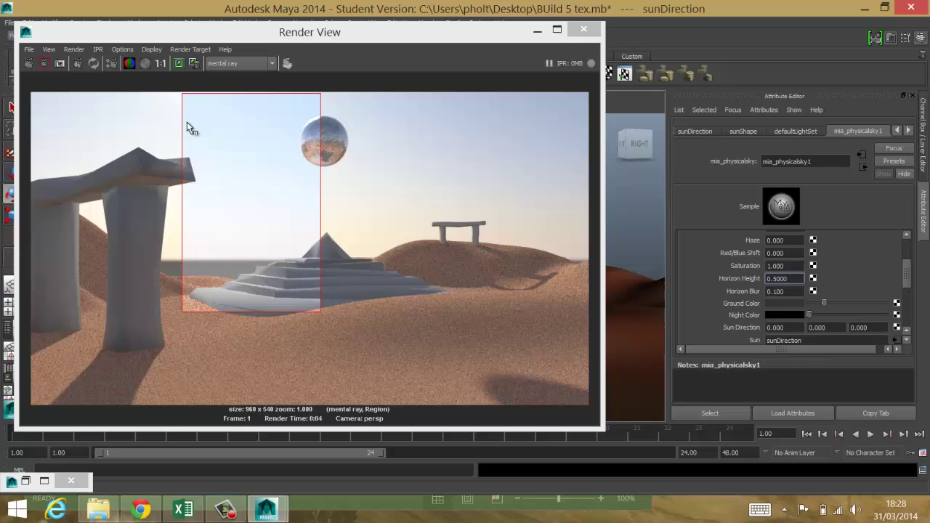
{"action": "key", "text": "shift+Tab"}
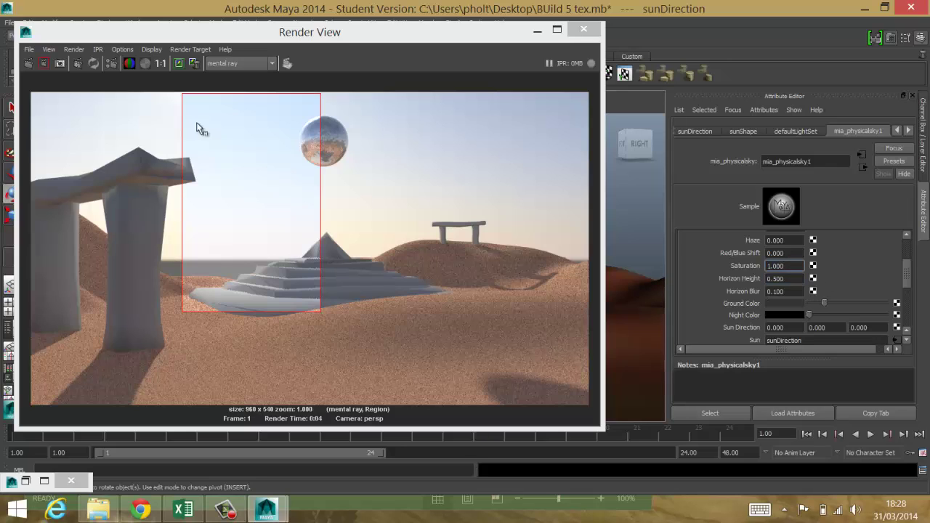
{"action": "left_click", "coordinate": [43, 64]}
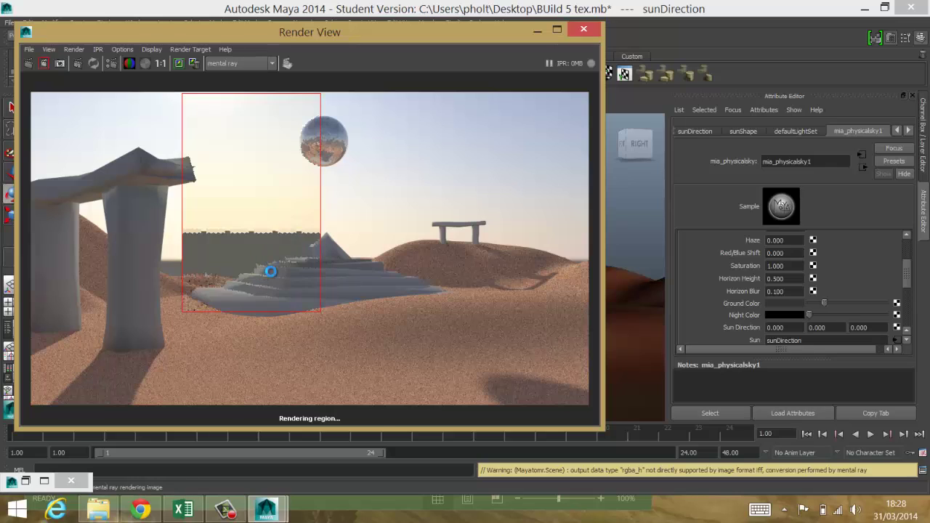
{"action": "left_click", "coordinate": [775, 278]}
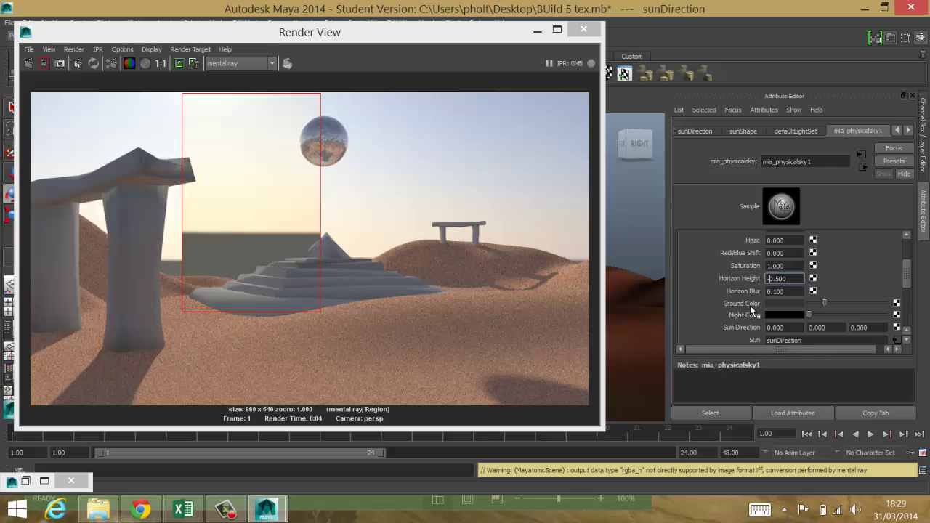
{"action": "left_click", "coordinate": [45, 63]}
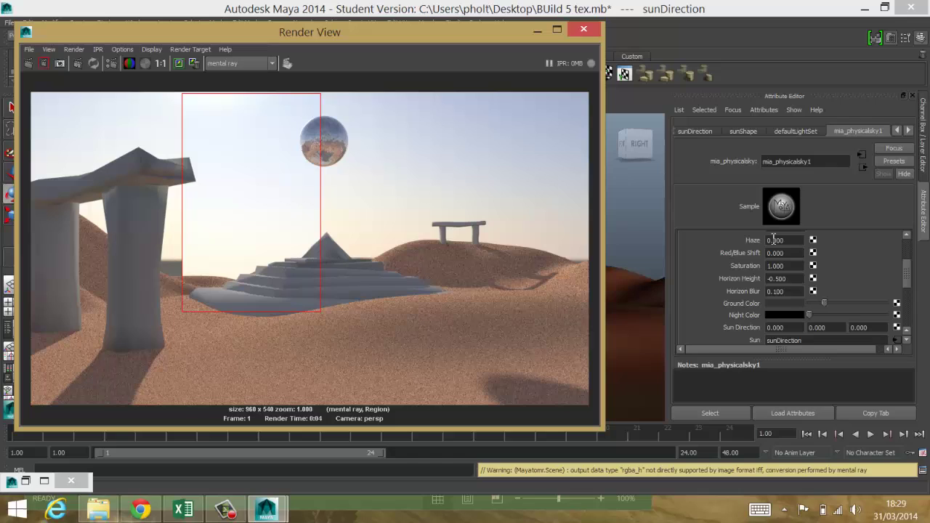
Step: Confirm the physical sky's Horizon Height at -0.500
{"action": "left_click", "coordinate": [769, 280]}
{"action": "type", "text": "-"}
{"action": "key", "text": "Return"}
Step: Set the sky's Red/Blue Shift to 0.050 and re-render the test region
{"action": "left_click", "coordinate": [772, 266]}
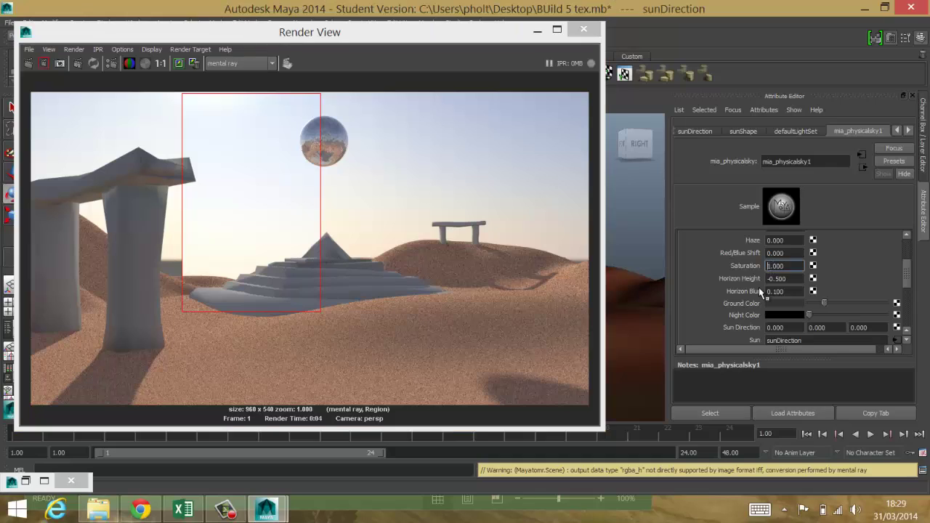
{"action": "left_click", "coordinate": [776, 254]}
{"action": "type", "text": "5"}
{"action": "left_click", "coordinate": [45, 64]}
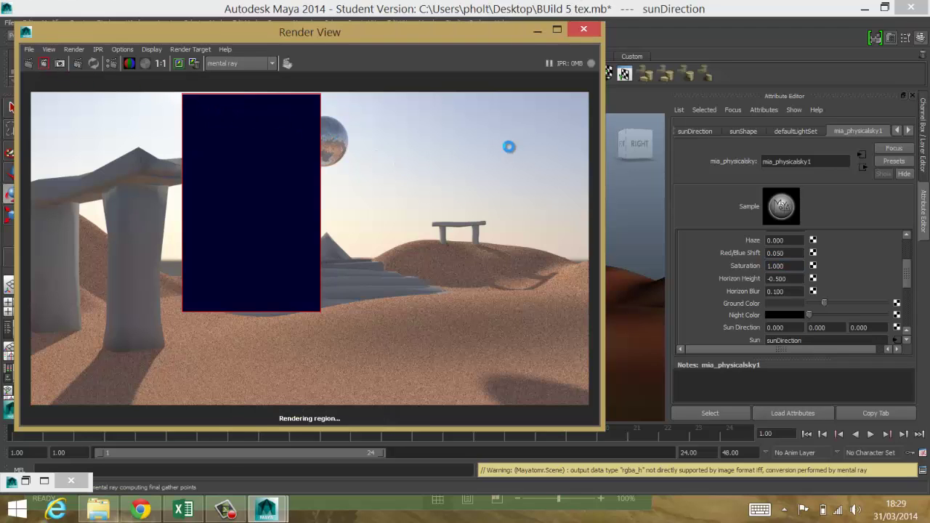
Step: Reposition the Render View window and re-render the region to show the warm sun glow over the pyramid
{"action": "left_click_drag", "start_coordinate": [450, 38], "coordinate": [189, 53]}
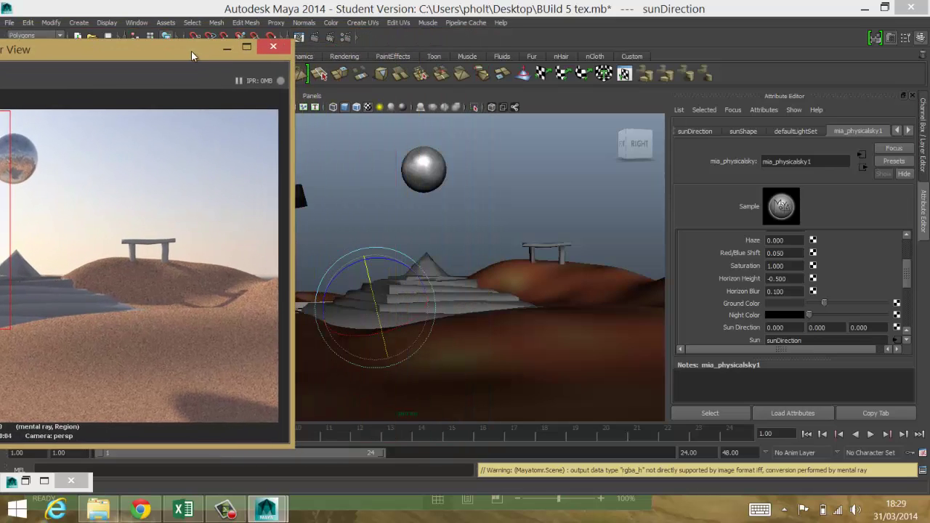
{"action": "left_click", "coordinate": [379, 310]}
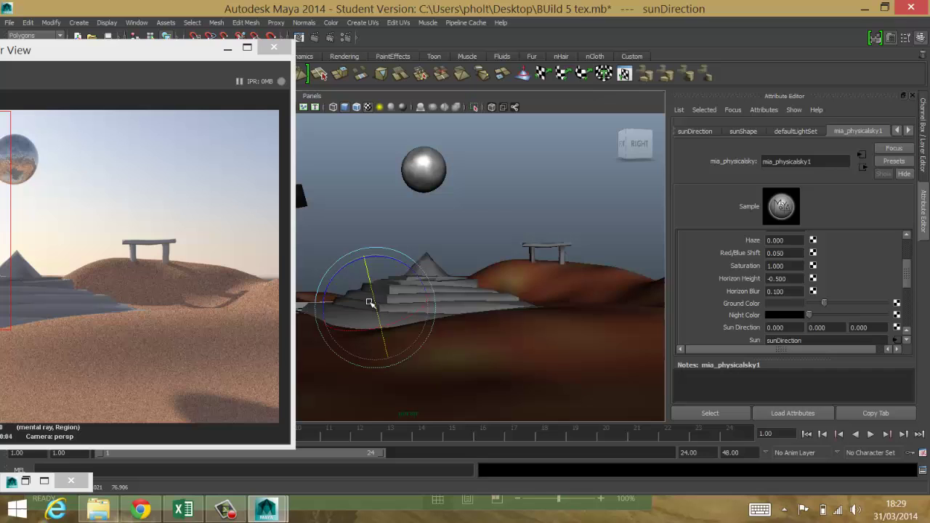
{"action": "left_click_drag", "start_coordinate": [137, 57], "coordinate": [494, 60]}
{"action": "left_click", "coordinate": [92, 83]}
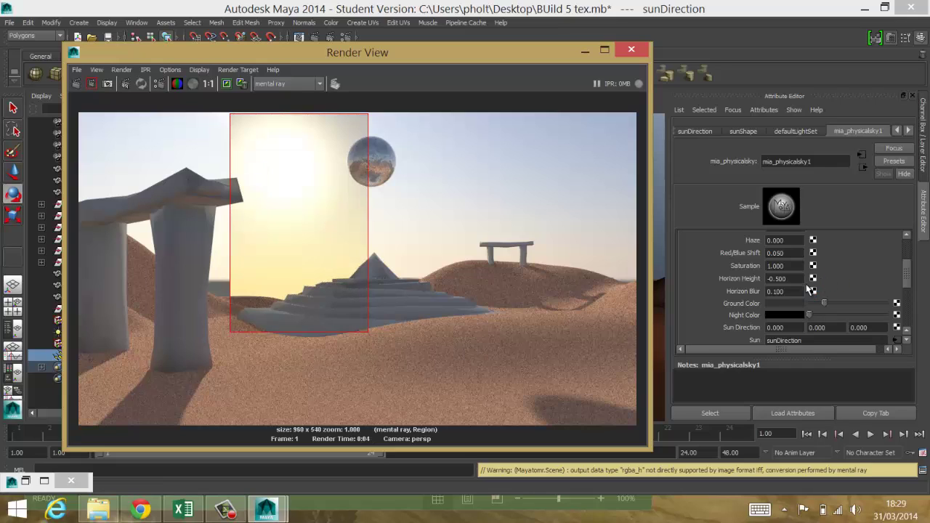
Step: Set the physical sky's Haze to 1.000
{"action": "left_click", "coordinate": [772, 240]}
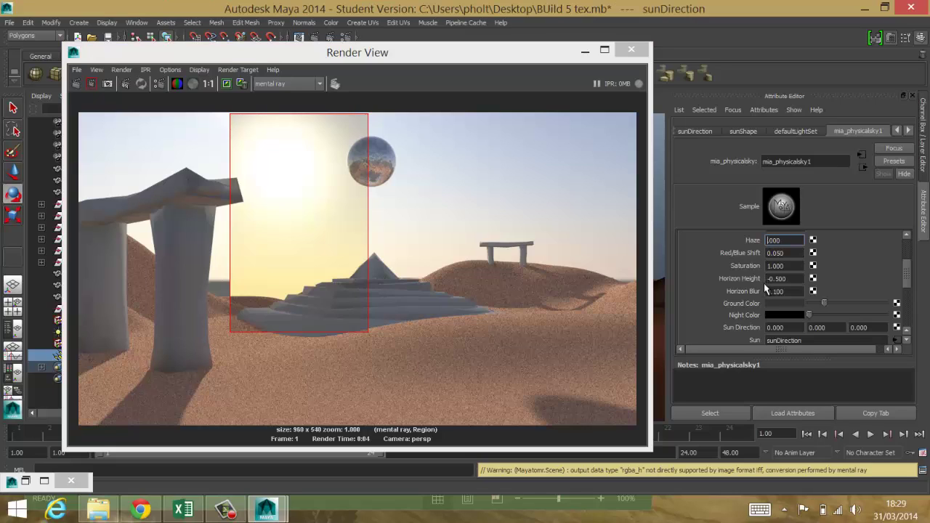
{"action": "key", "text": "Tab"}
{"action": "scroll", "coordinate": [896, 276], "scroll_direction": "up", "scroll_amount": 4}
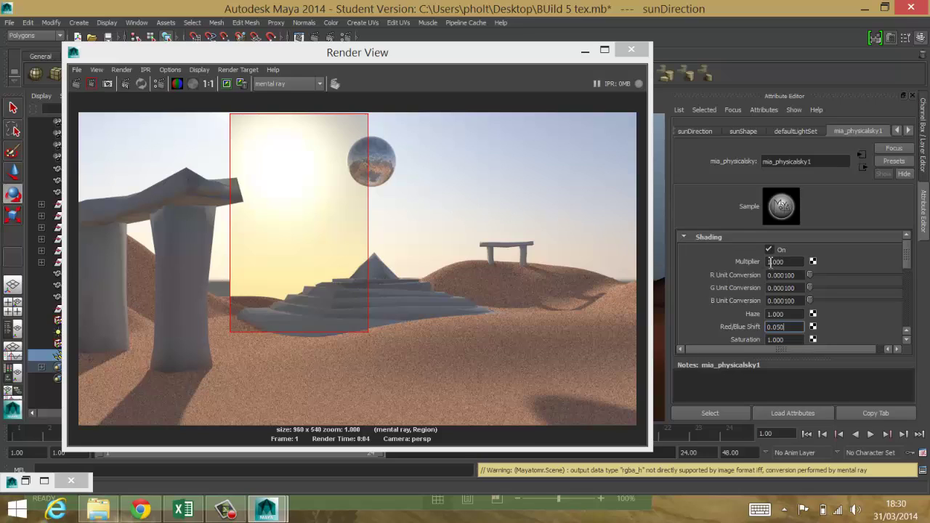
Step: Lower the sky Multiplier to 0.500 and re-render the test region
{"action": "left_click", "coordinate": [770, 262]}
{"action": "type", "text": "0"}
{"action": "left_click", "coordinate": [791, 314]}
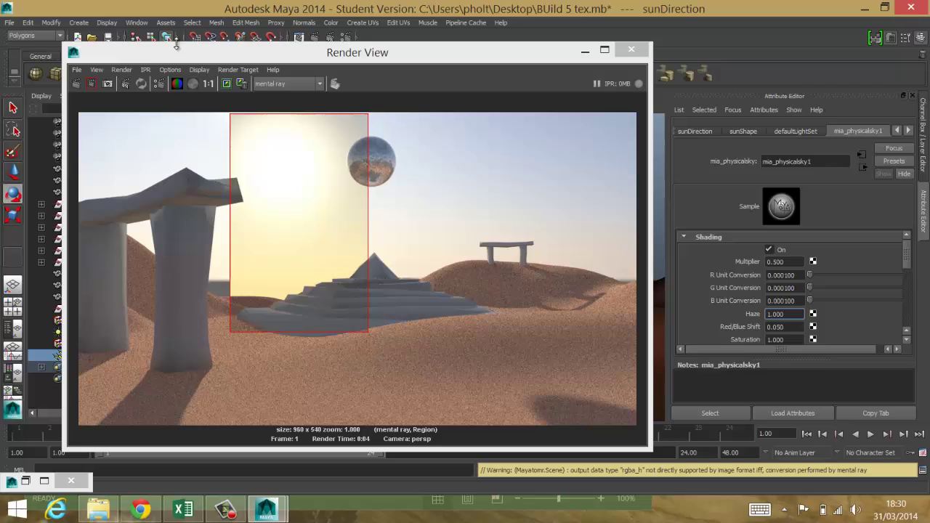
{"action": "left_click", "coordinate": [93, 83]}
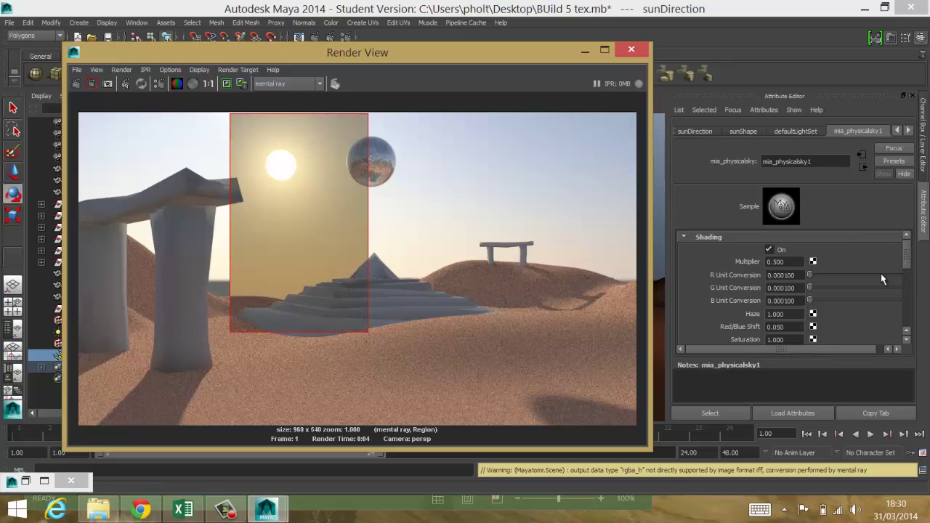
{"action": "mouse_move", "coordinate": [902, 262]}
{"action": "left_mouse_down"}
{"action": "mouse_move", "coordinate": [901, 316]}
{"action": "mouse_move", "coordinate": [898, 258]}
{"action": "mouse_move", "coordinate": [802, 193]}
{"action": "left_mouse_up"}
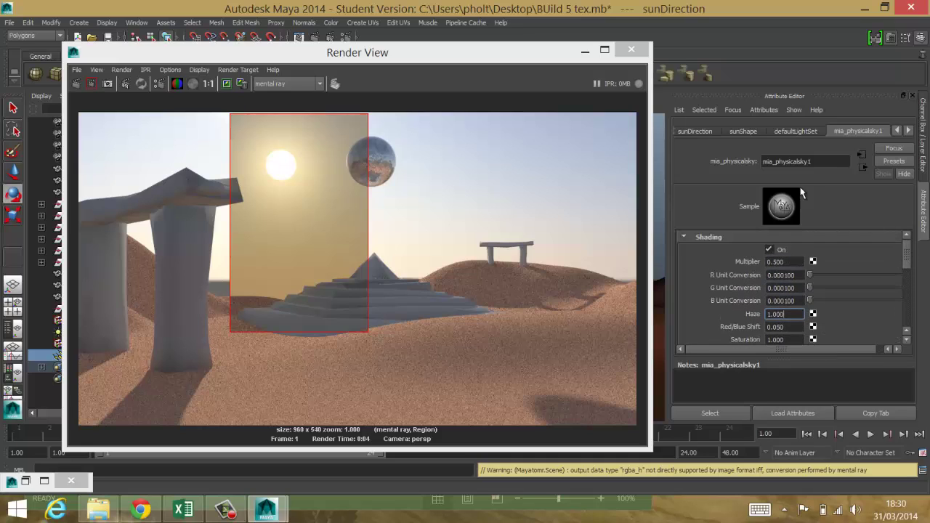
Step: Bring up the sunShape light attributes in the Attribute Editor
{"action": "left_click", "coordinate": [704, 131]}
{"action": "left_click", "coordinate": [786, 132]}
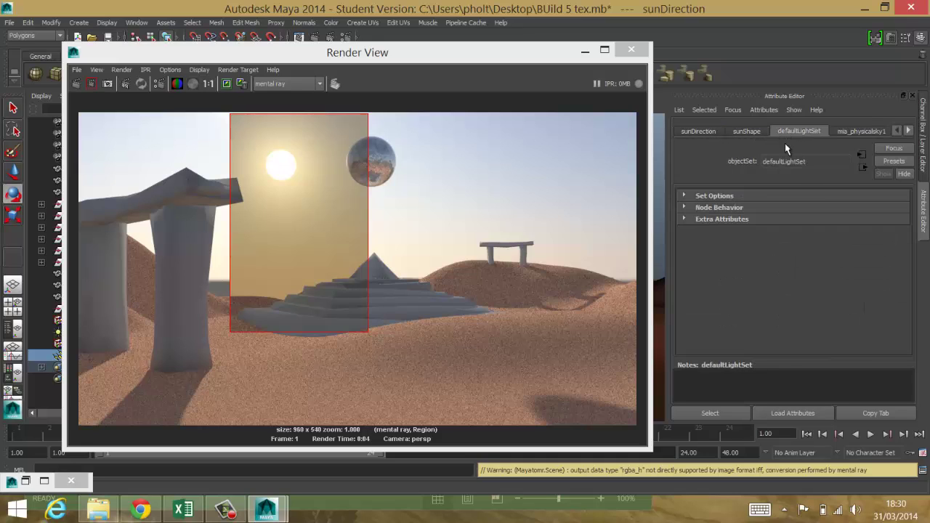
{"action": "left_click", "coordinate": [748, 133]}
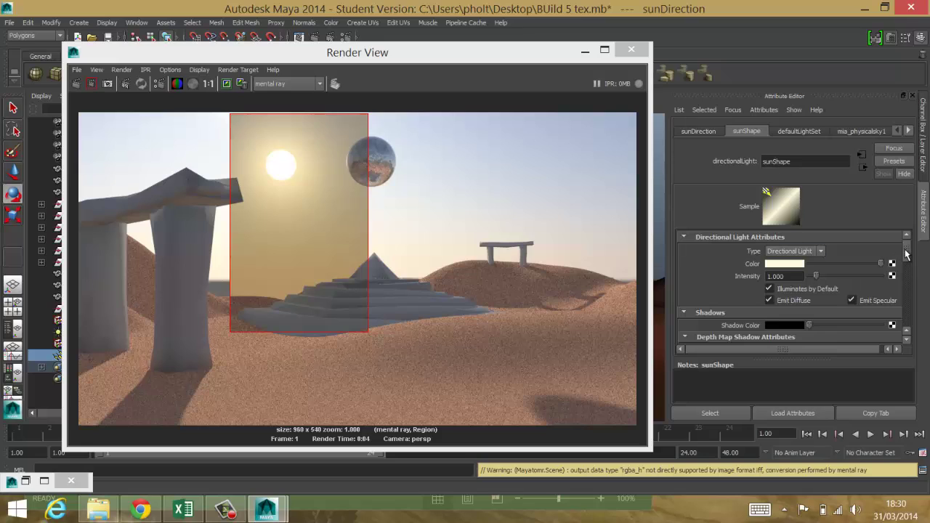
Step: Review the sun's depth map and raytrace shadow options, toggling Use Depth Map Shadows
{"action": "scroll", "coordinate": [907, 259], "scroll_direction": "down", "scroll_amount": 2}
{"action": "left_click_drag", "start_coordinate": [908, 259], "coordinate": [905, 251]}
{"action": "scroll", "coordinate": [784, 258], "scroll_direction": "down", "scroll_amount": 5}
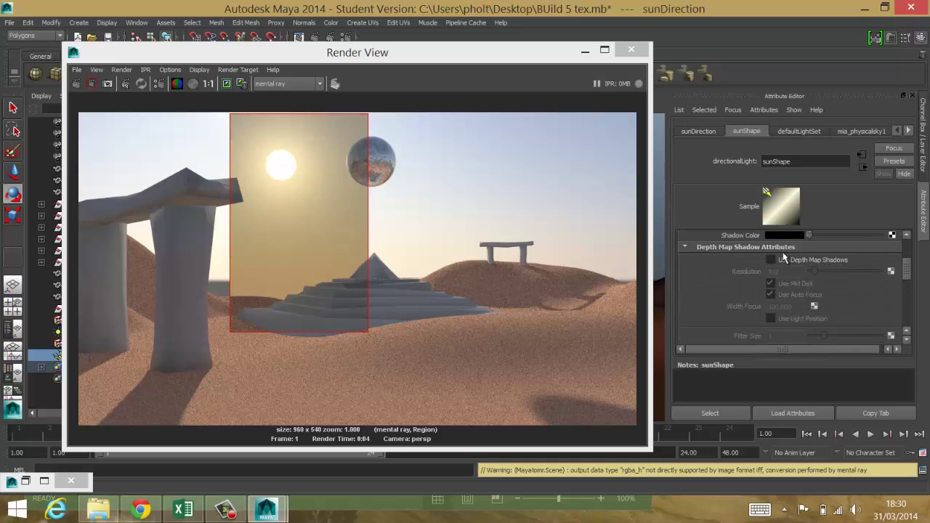
{"action": "left_click", "coordinate": [782, 260]}
{"action": "left_click_drag", "start_coordinate": [908, 273], "coordinate": [904, 284]}
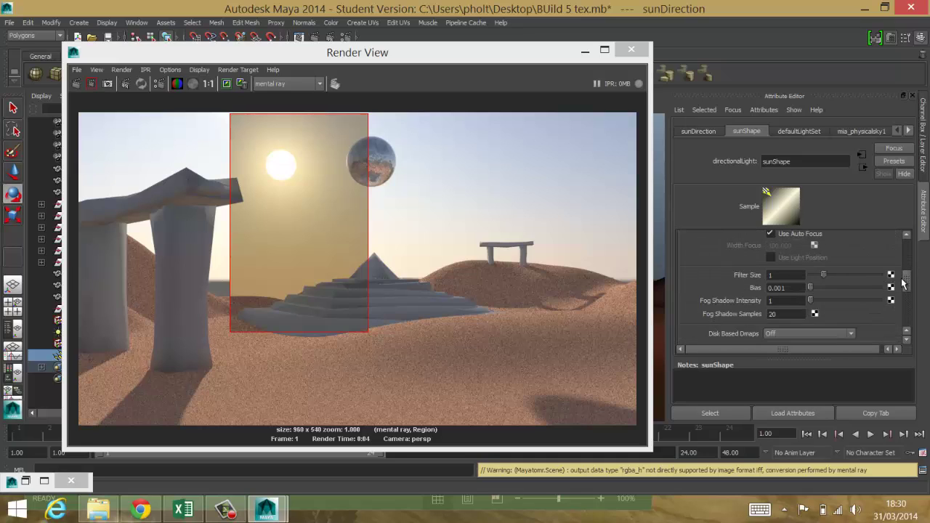
{"action": "scroll", "coordinate": [903, 284], "scroll_direction": "down", "scroll_amount": 5}
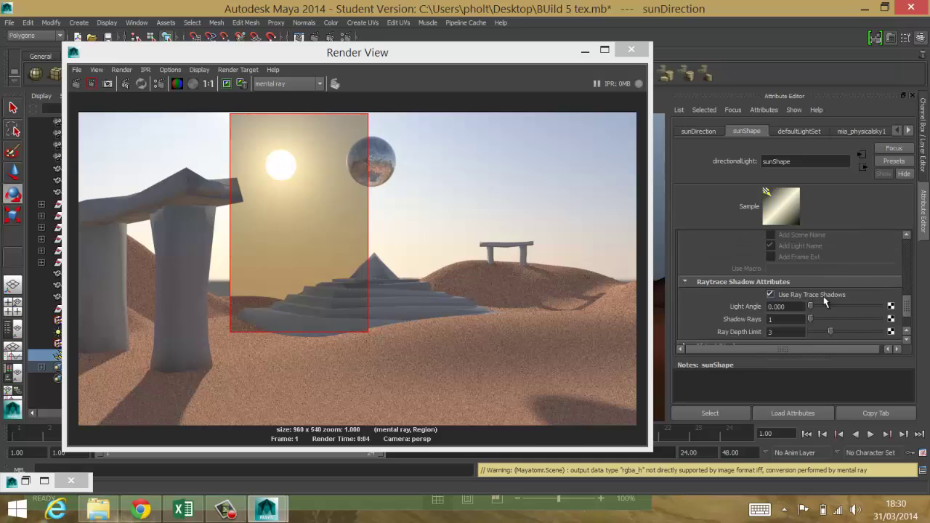
{"action": "scroll", "coordinate": [906, 310], "scroll_direction": "down", "scroll_amount": 3}
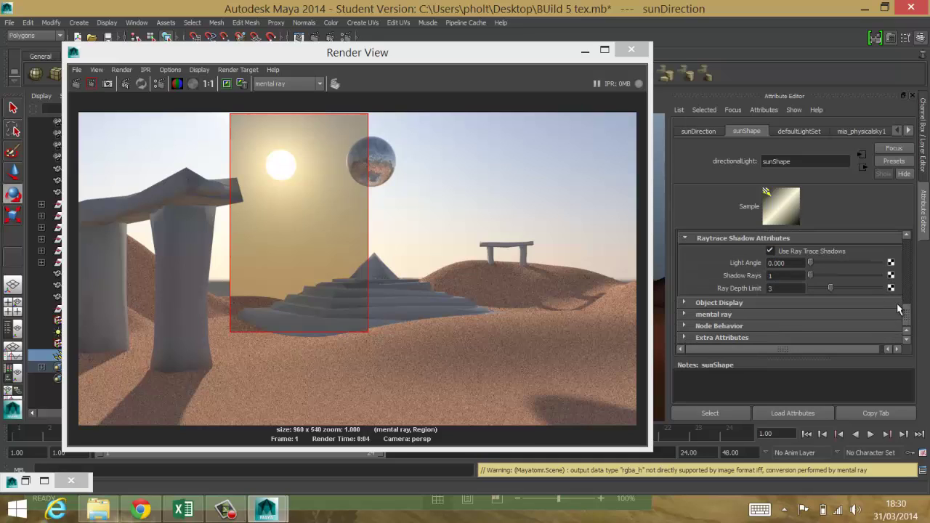
{"action": "left_click_drag", "start_coordinate": [906, 314], "coordinate": [906, 250]}
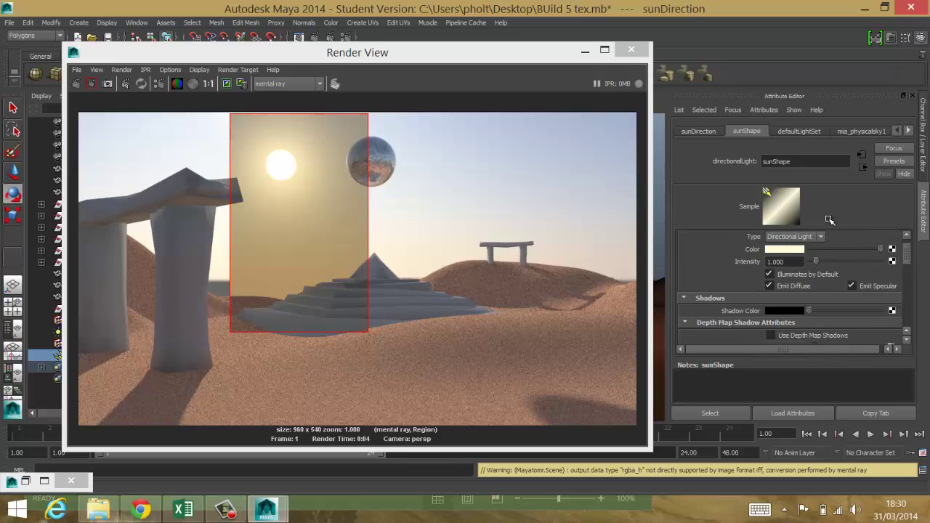
Step: Re-render the full frame with Redo Previous Render in the Render View
{"action": "left_click", "coordinate": [76, 85]}
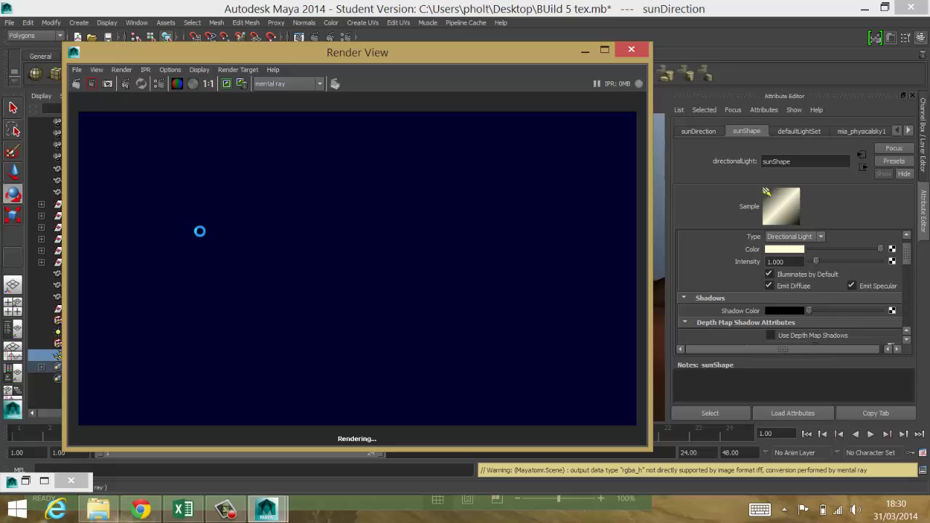